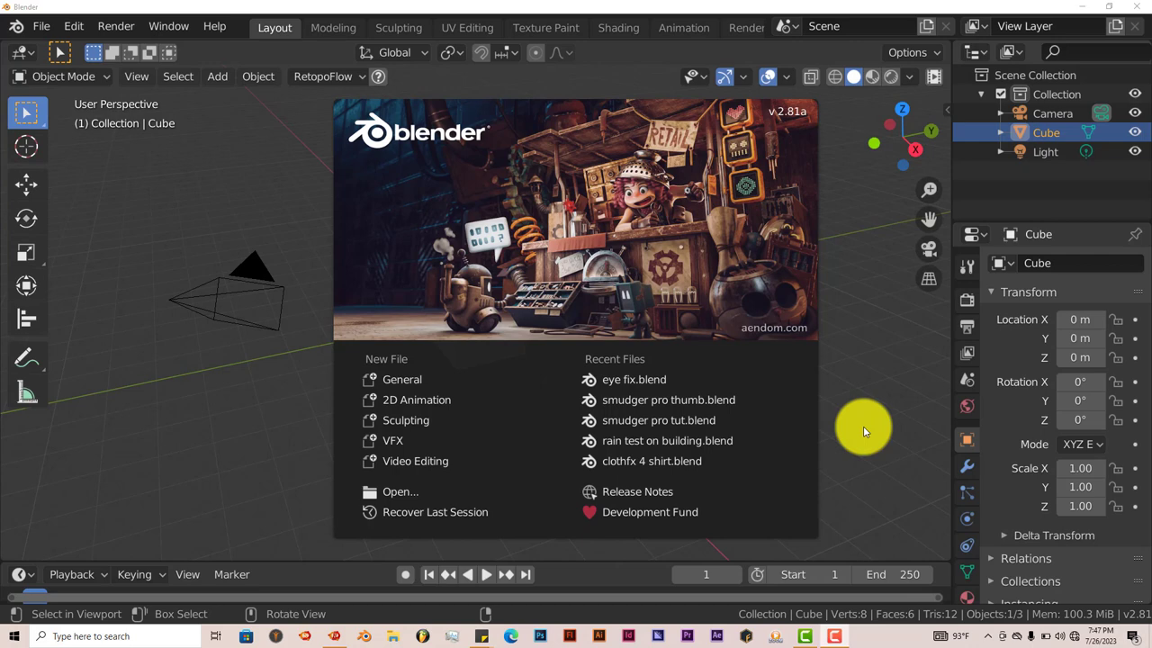
Dismiss the startup splash screen to reveal the default scene.
left_click(262, 196)
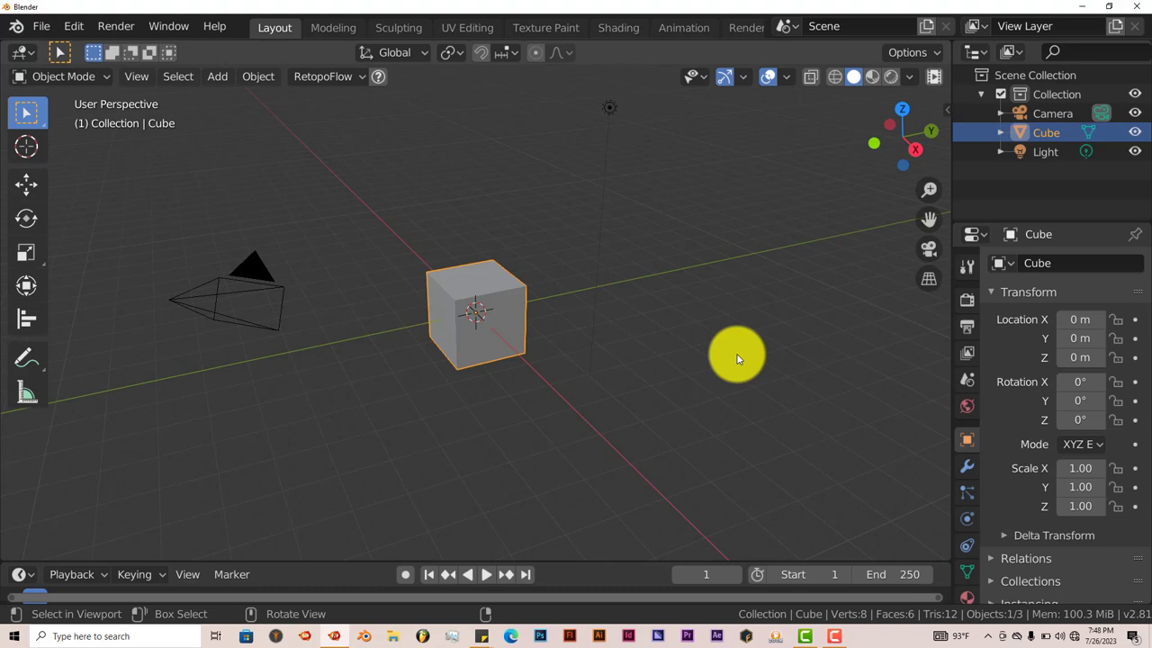
Zoom in and delete the default cube.
scroll(618, 393, "up", 2)
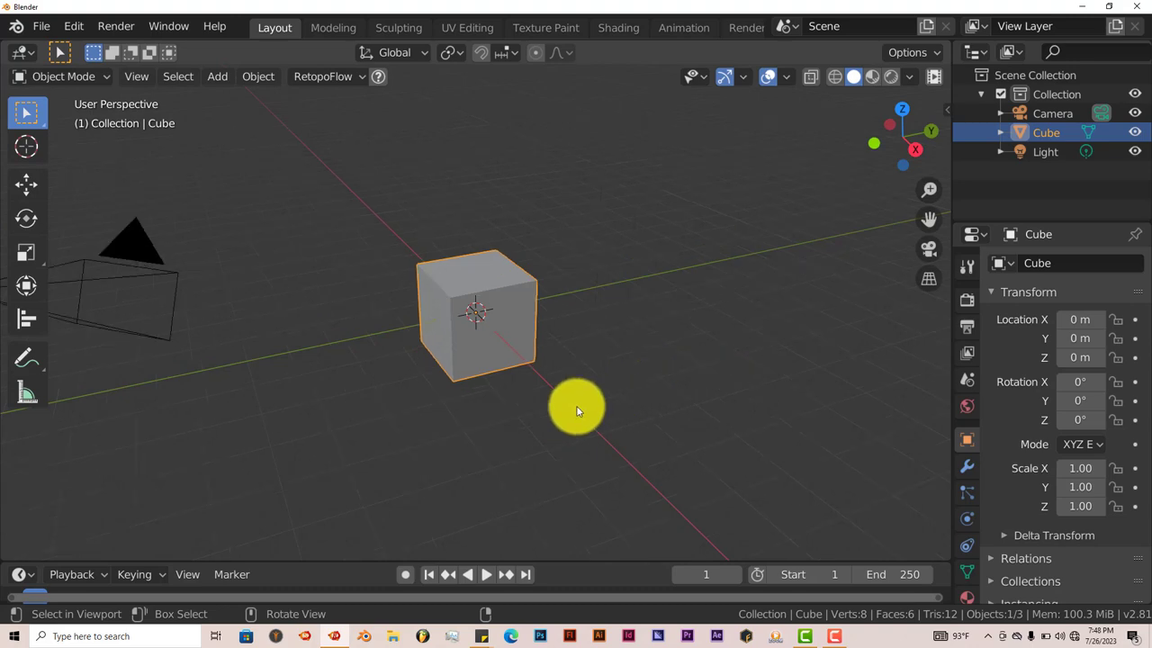
scroll(576, 406, "up", 2)
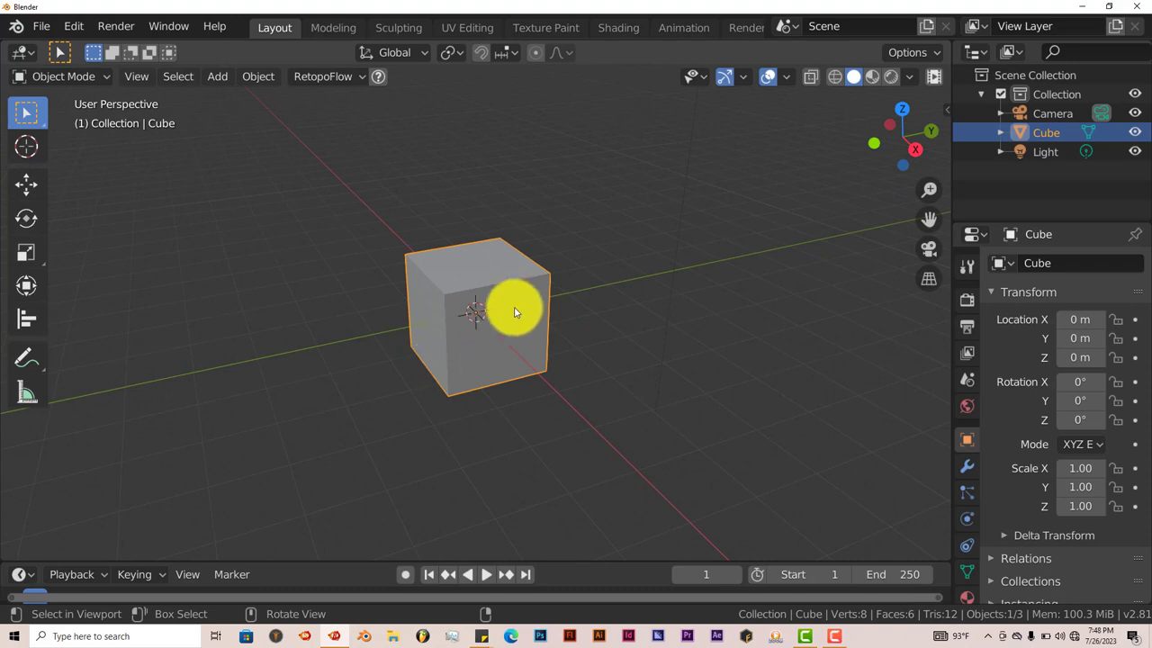
key("Delete")
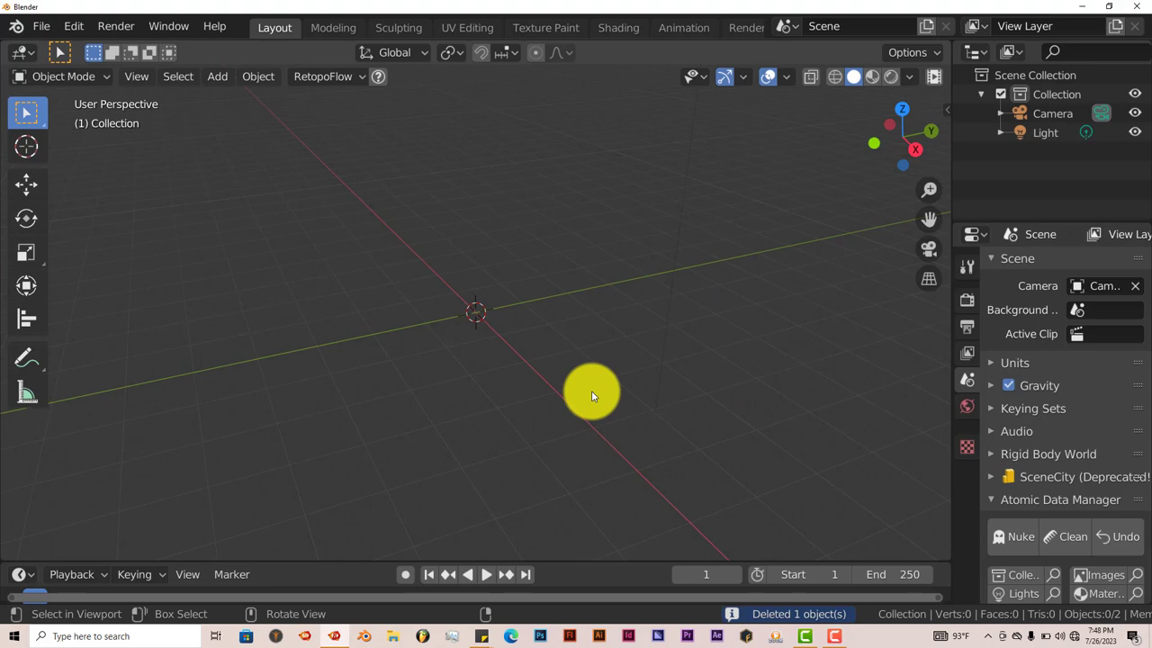
Add a UV sphere at the origin and switch to front orthographic view.
key("shift+a")
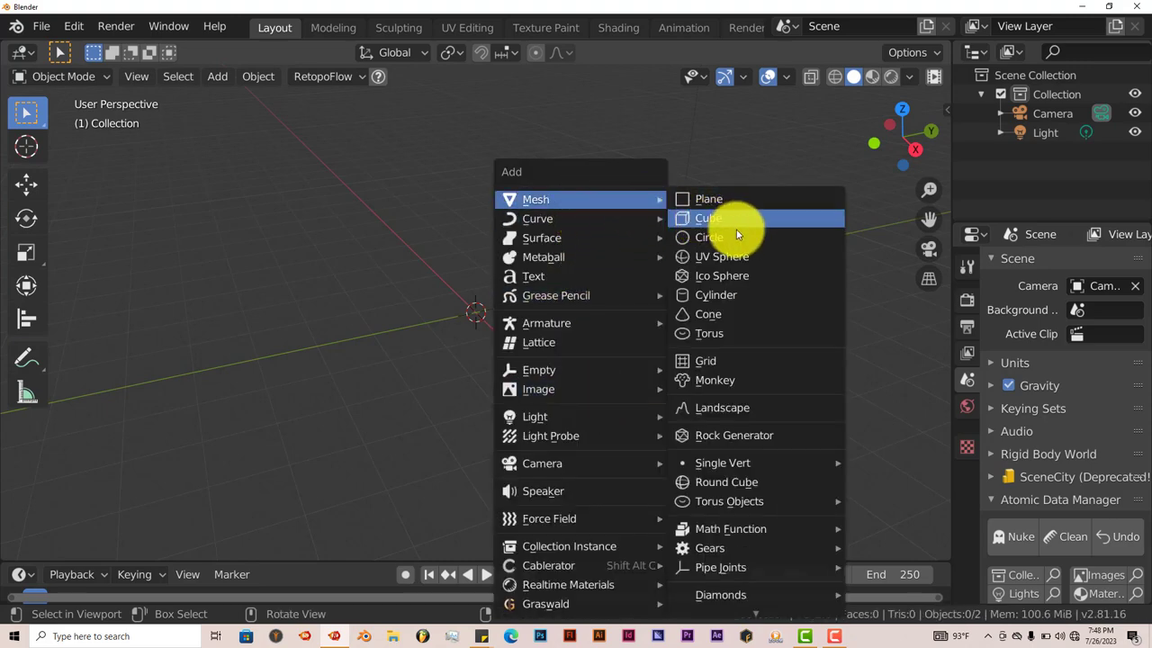
left_click(740, 261)
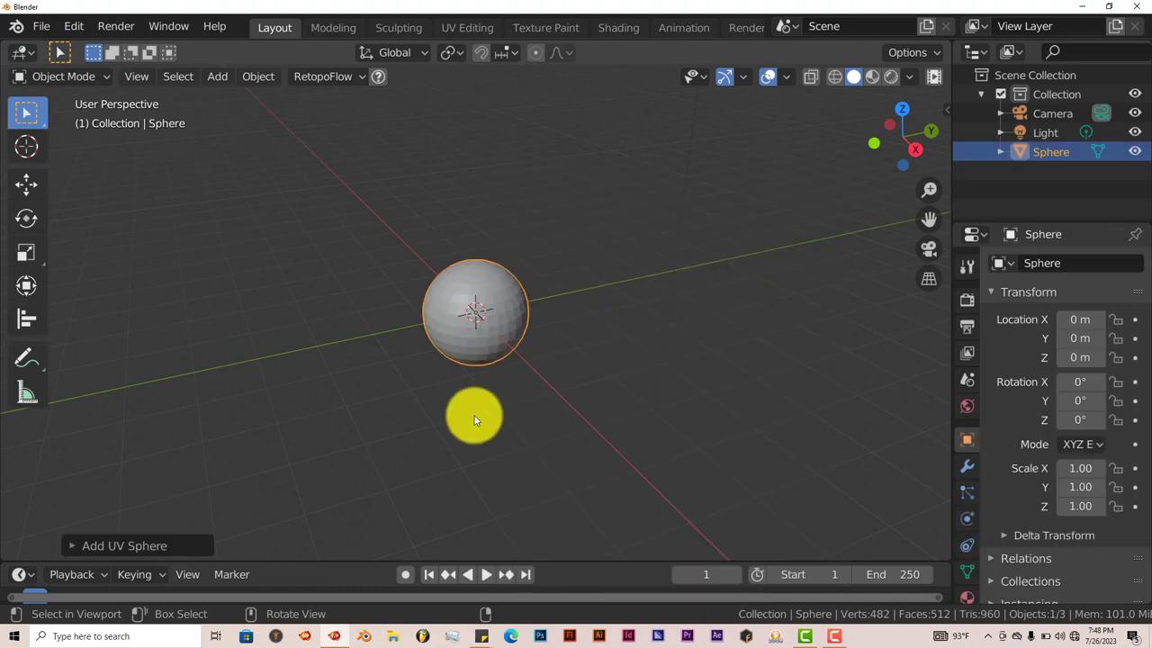
key("KP_1")
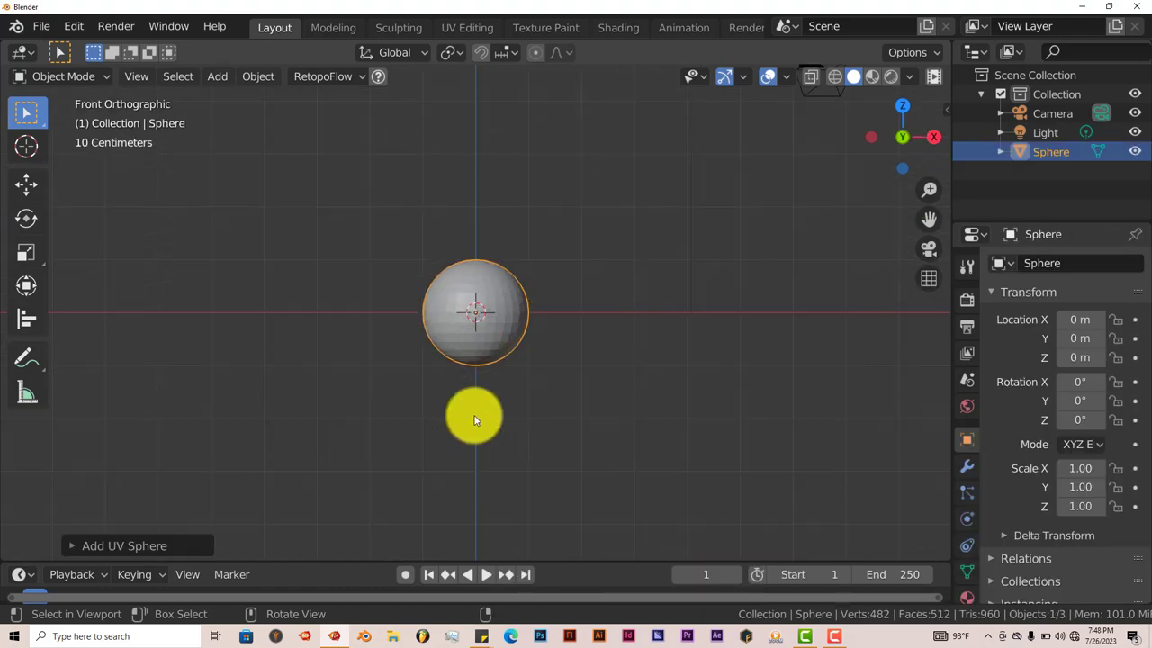
Enter Edit Mode on the UV sphere and deselect all its vertices.
scroll(572, 383, "up", 5)
scroll(571, 384, "up", 5)
scroll(571, 384, "down", 2)
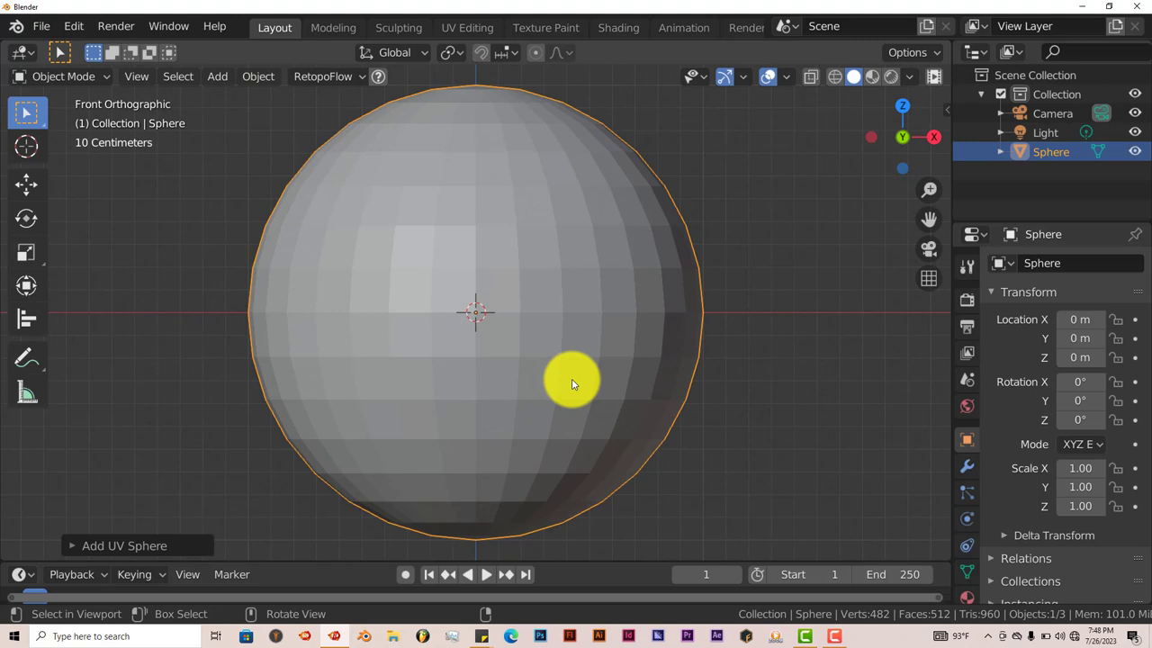
scroll(571, 383, "down", 1)
key("Tab")
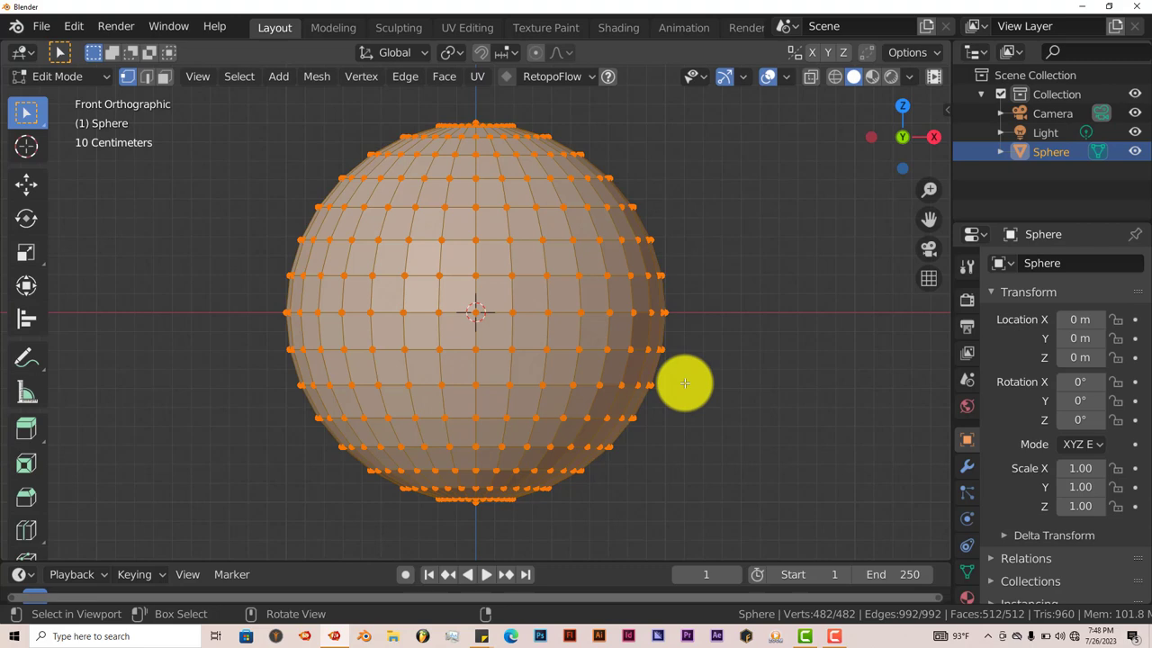
key("alt+a")
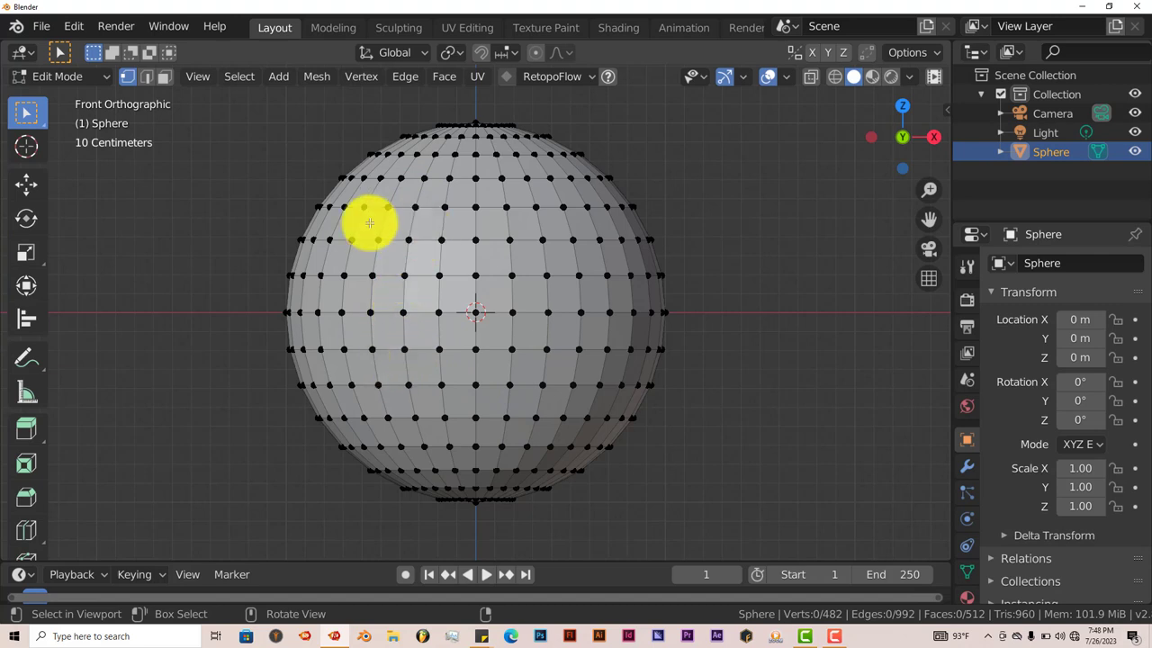
Alt-select a vertical edge loop in Edge mode, then a pole-to-pole face loop in Face mode.
left_click(150, 79)
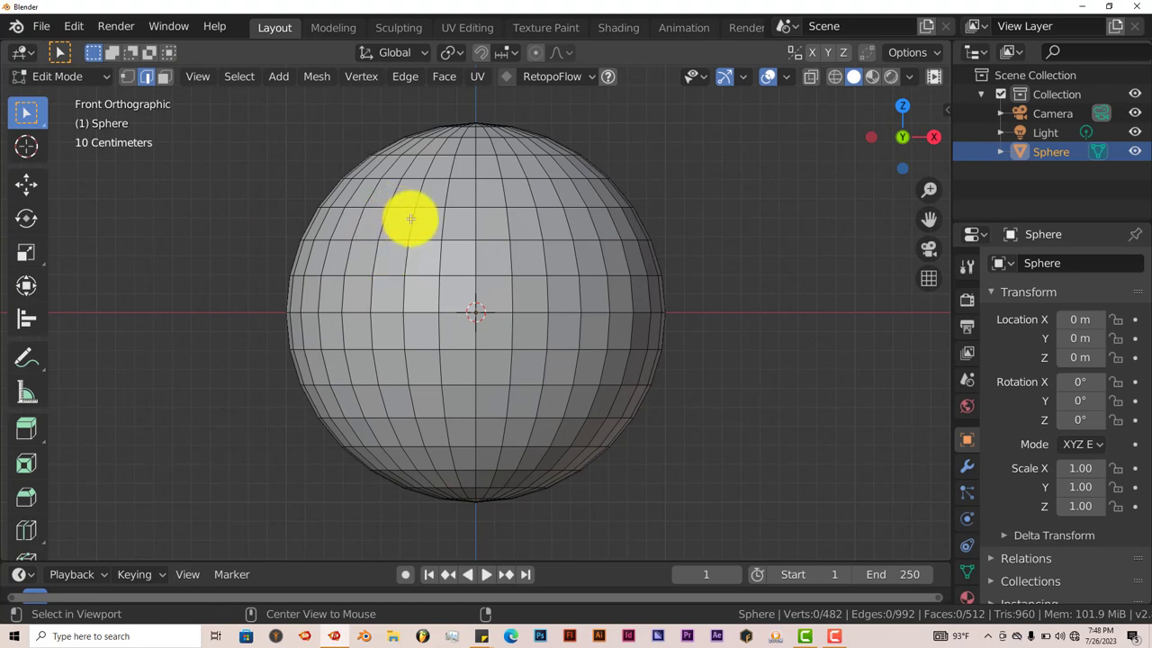
left_click(410, 219, "alt")
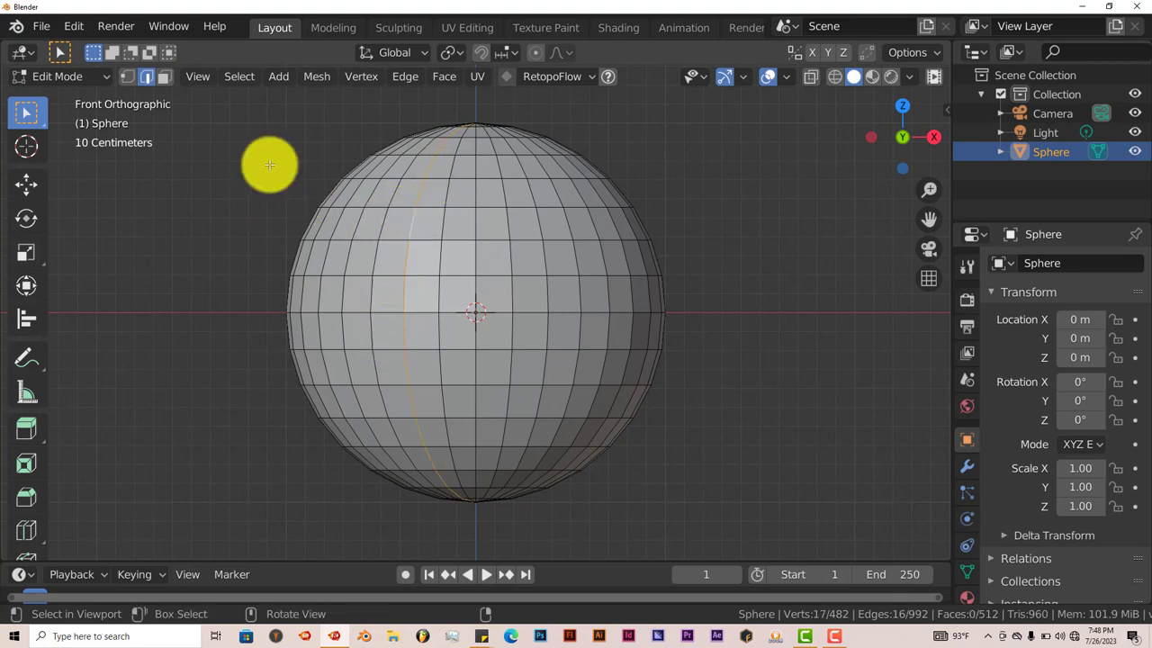
left_click(164, 79)
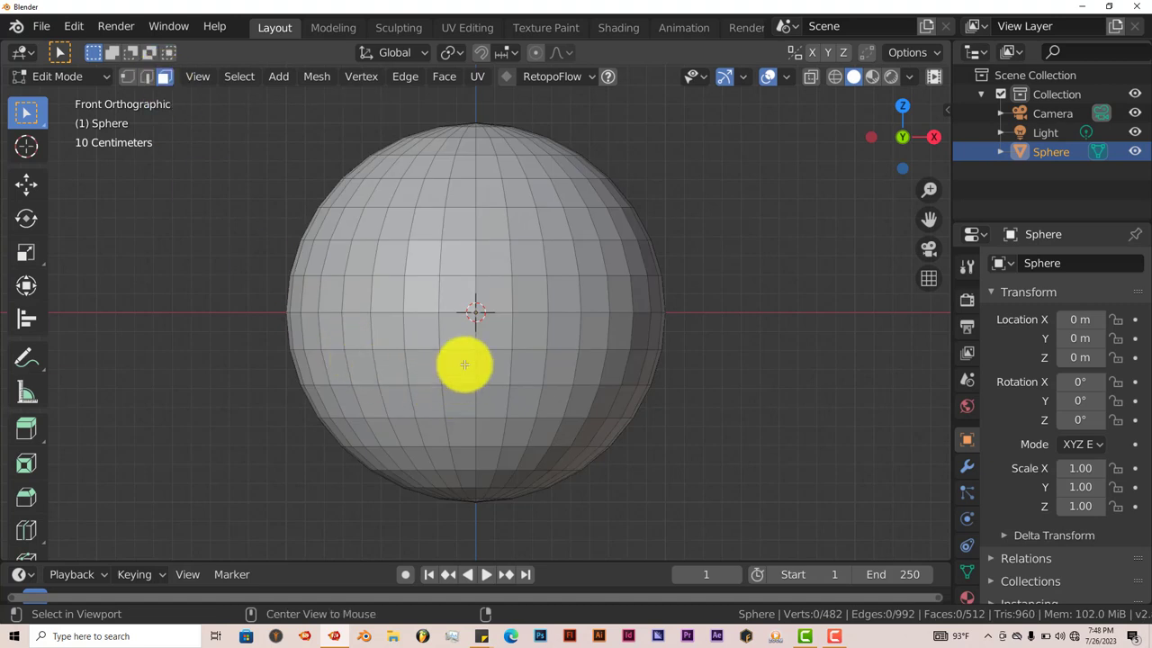
left_click(424, 243, "alt")
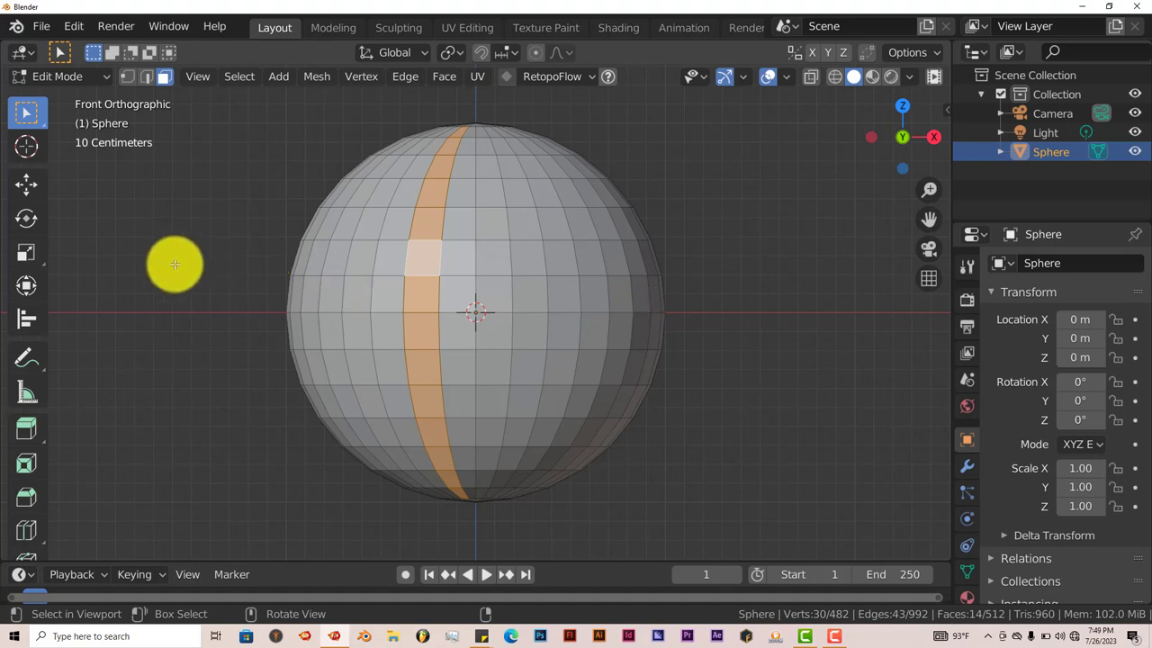
Clear the face loop and Ctrl+Alt-select the edge ring just above the equator.
left_click(228, 192)
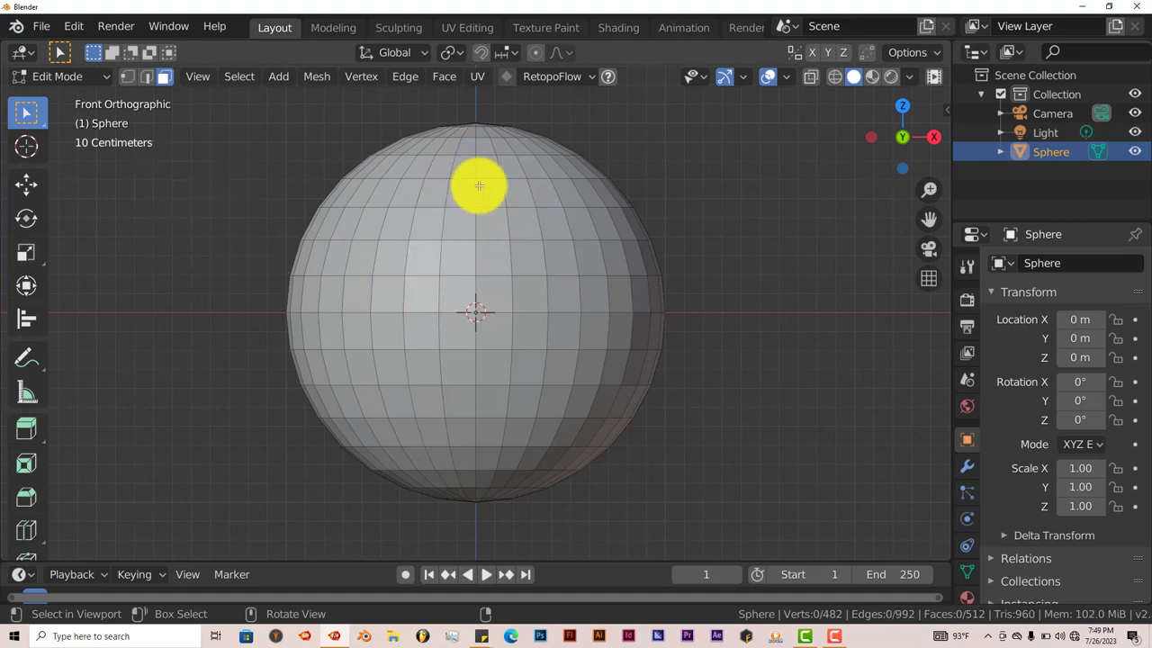
left_click(149, 80)
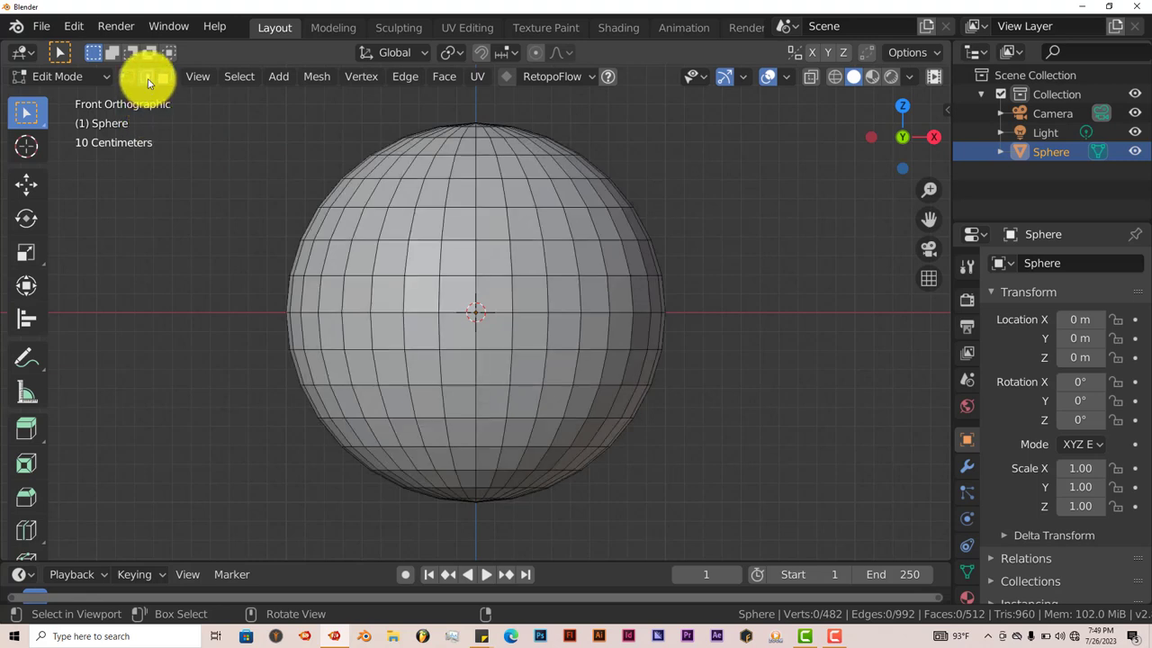
left_click(516, 259, "alt")
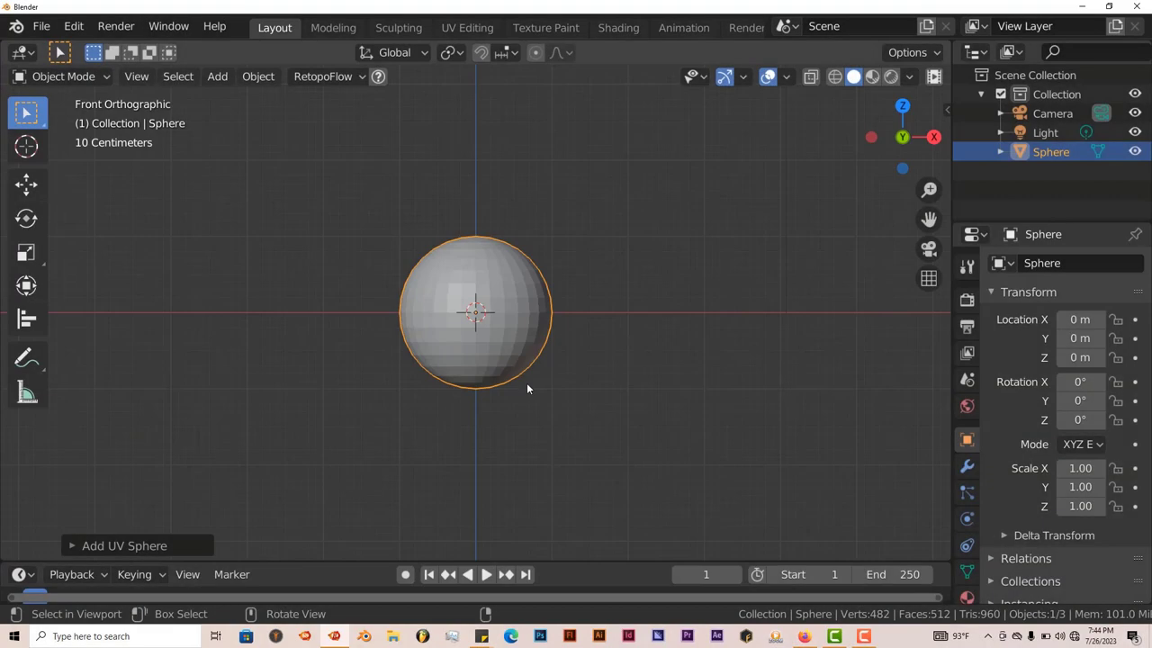
Enter Edit Mode on the fresh sphere, deselect everything, and use Edge select mode.
scroll(500, 391, "up", 4)
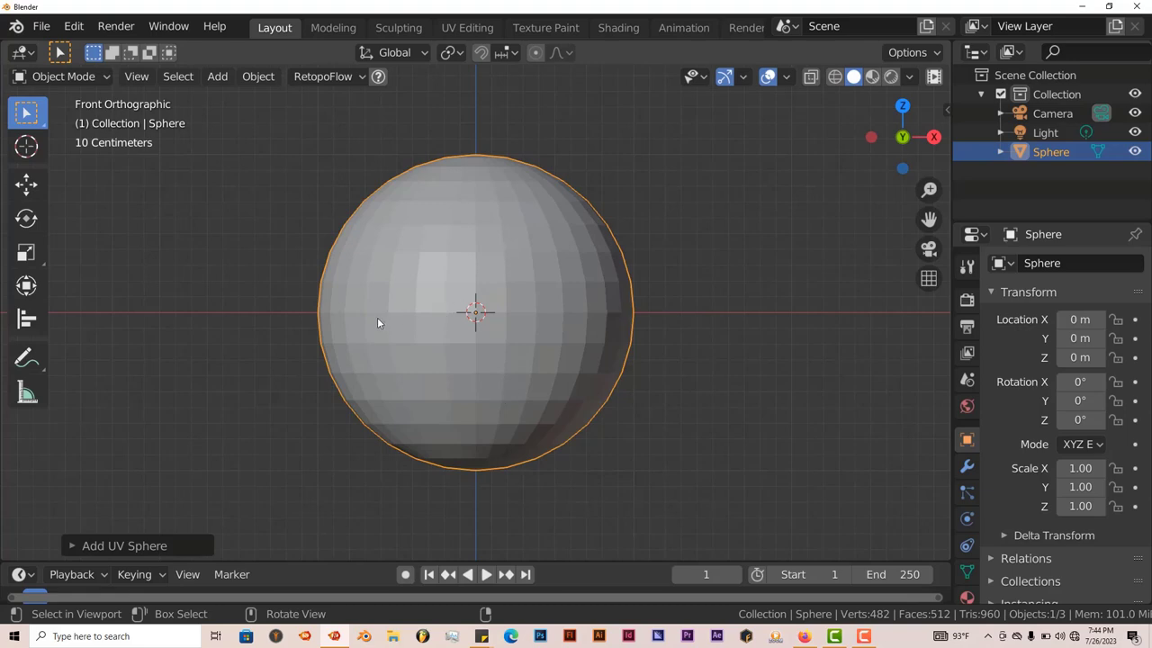
key("Tab")
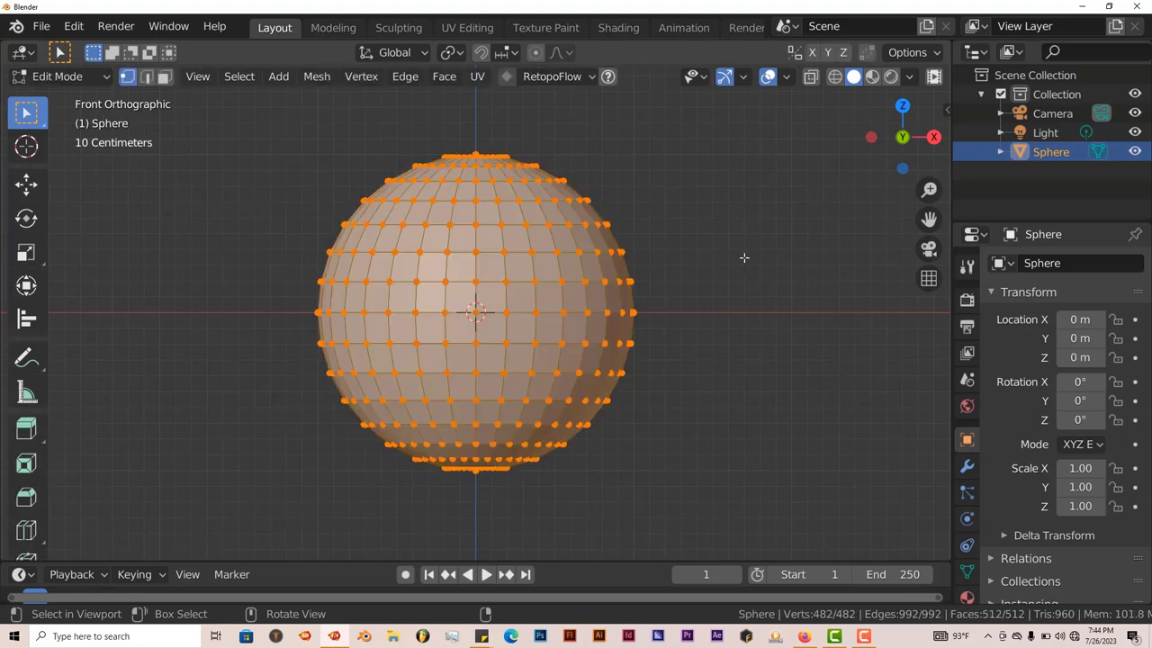
key("alt+a")
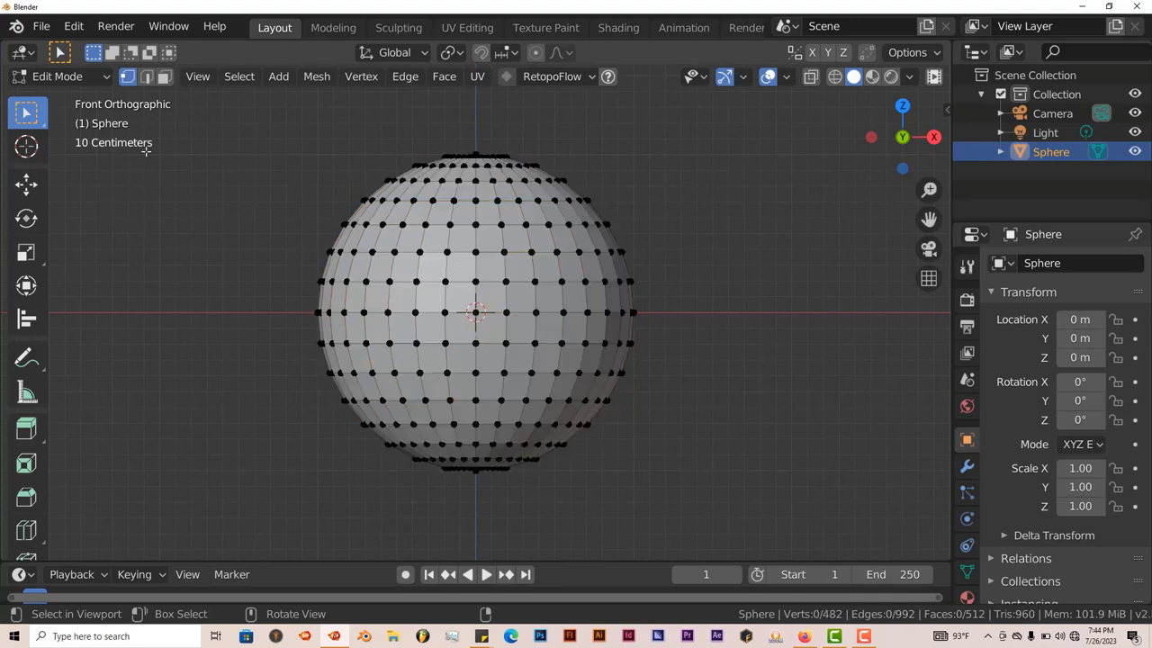
left_click(147, 77)
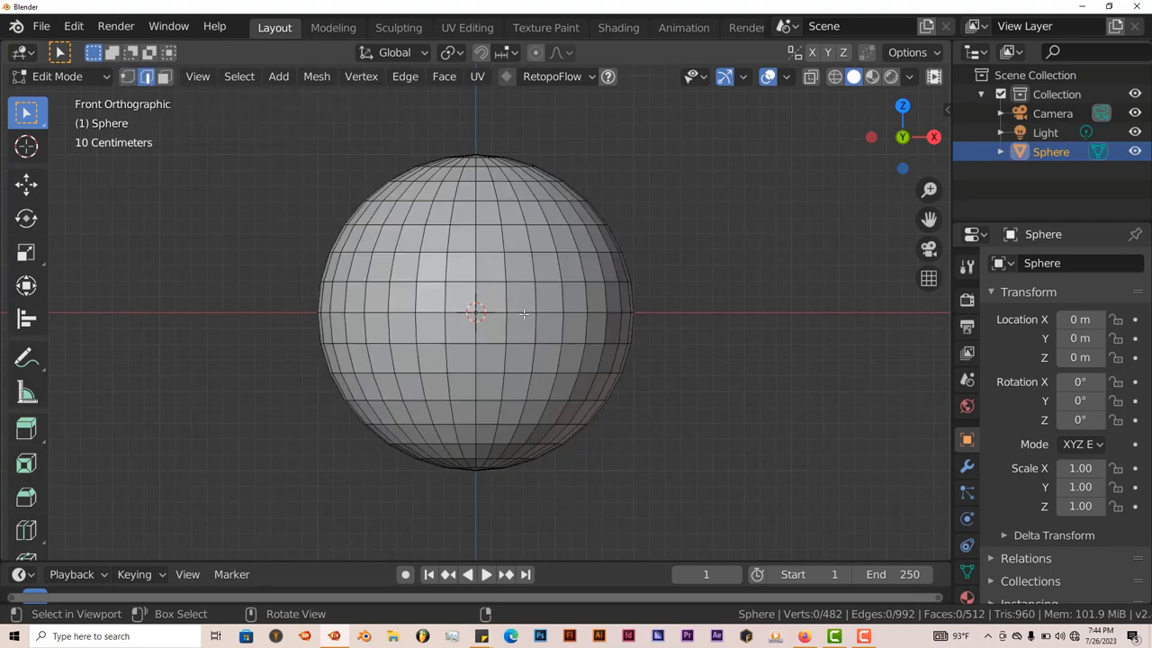
scroll(501, 361, "up", 1)
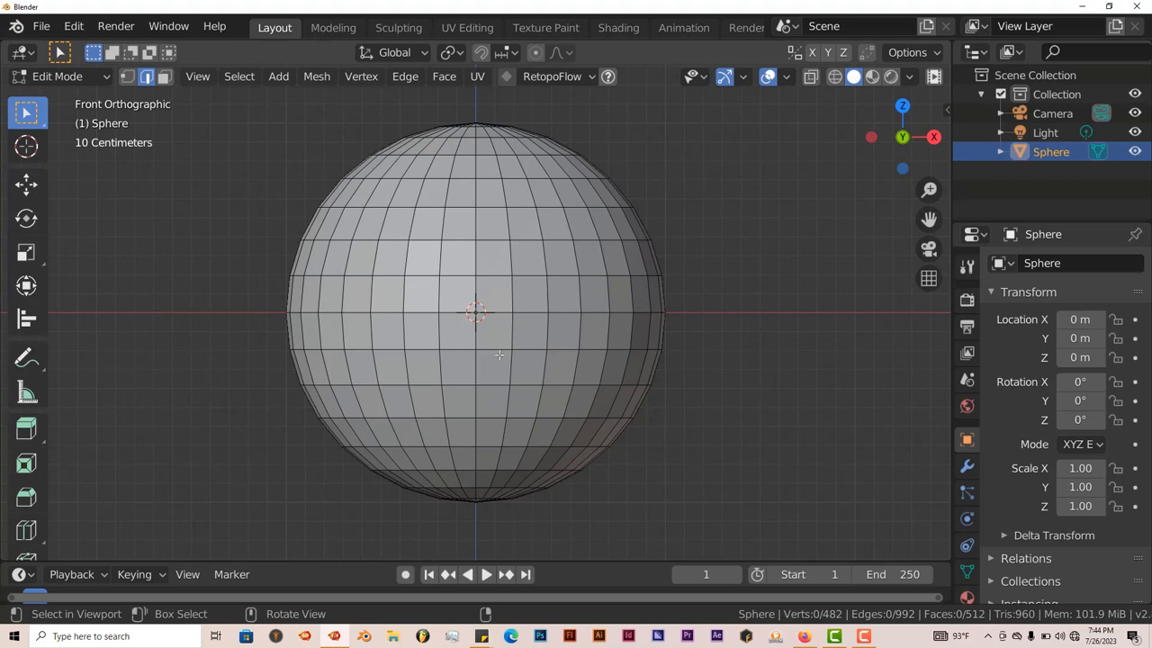
Alt-select an edge loop, then a vertical face loop on the sphere's left side in Face mode.
key("alt")
left_click(425, 238, "alt")
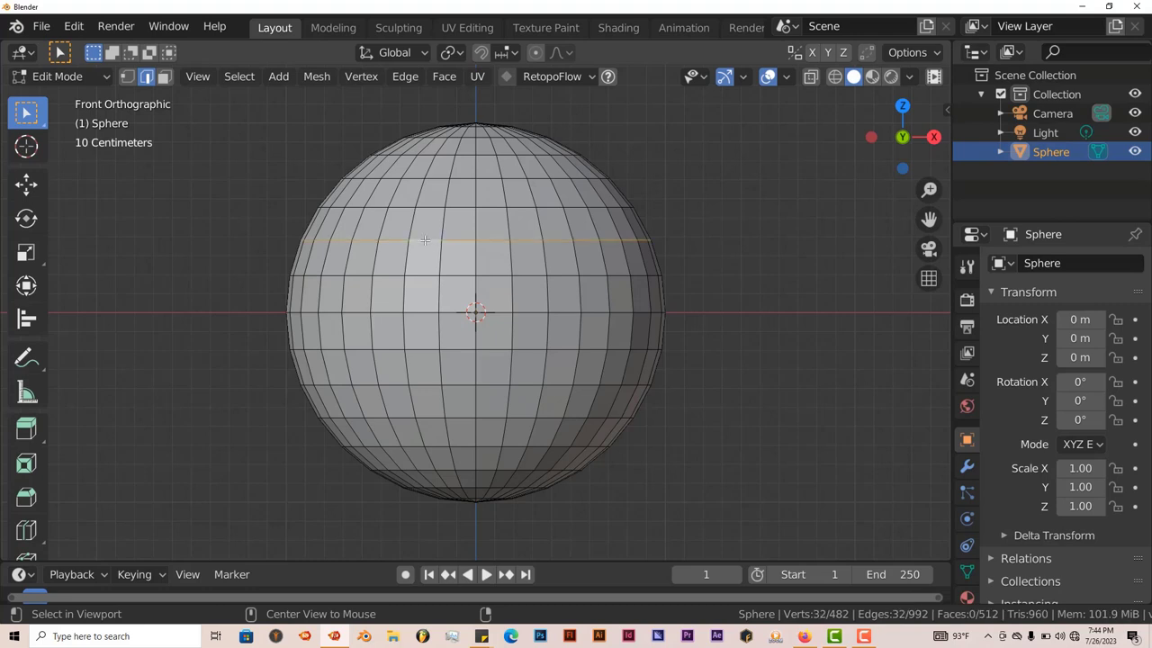
left_click(166, 81)
key("alt")
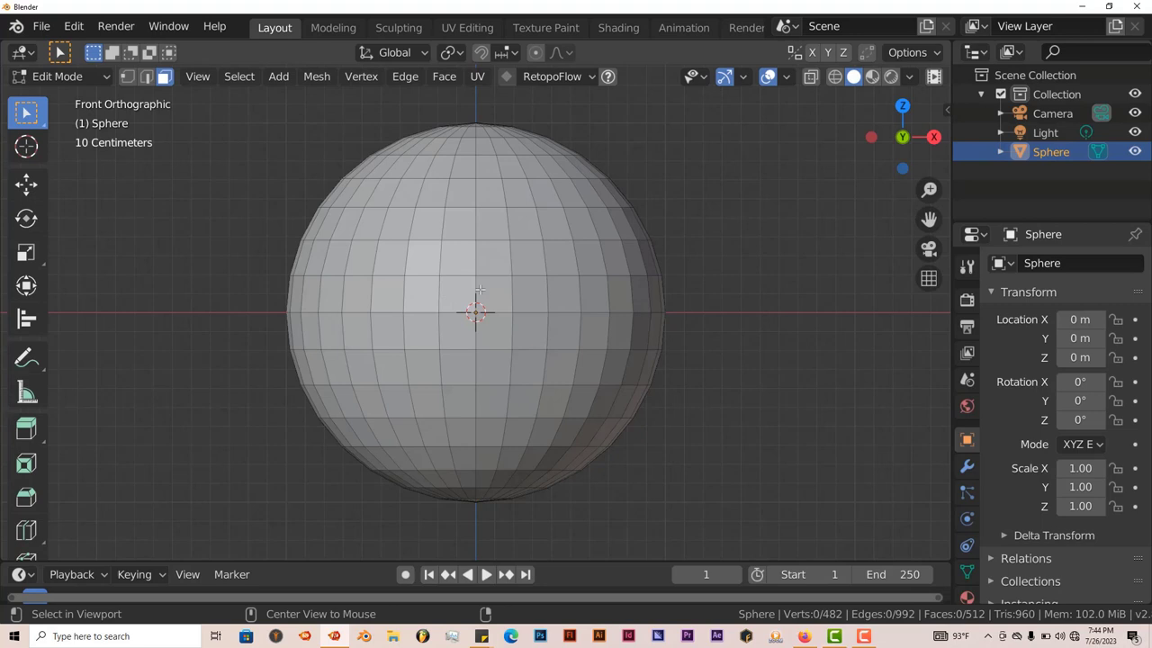
left_click(432, 239, "alt")
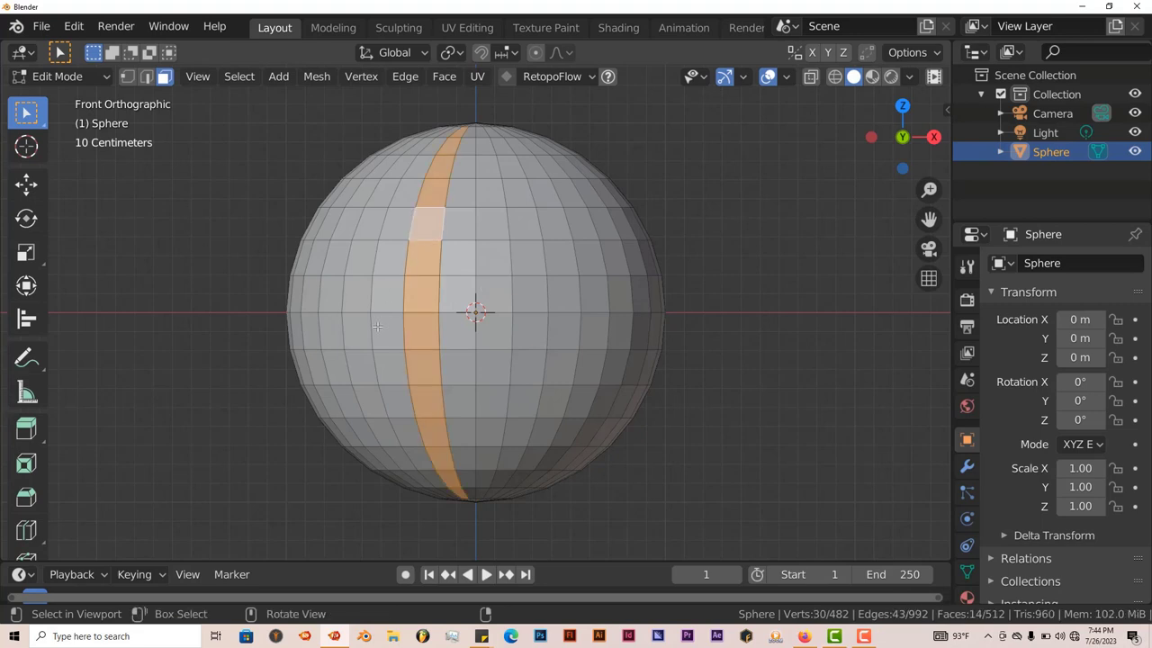